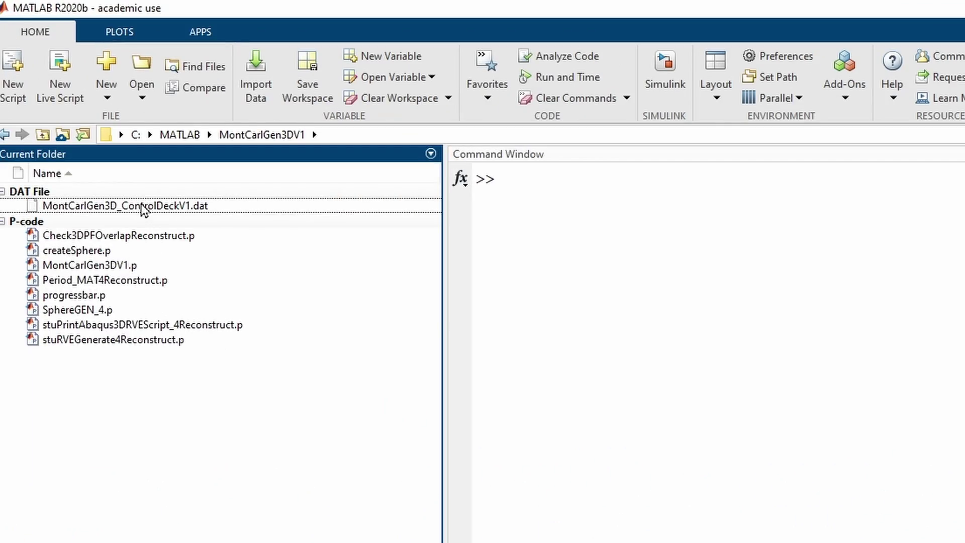
- Open MontCarlGen3D_ControlDeckV1.dat as text and highlight the RVE ranges (100), Diam 30 and Volfraction 0.20
right_click(143, 210)
click(224, 251)
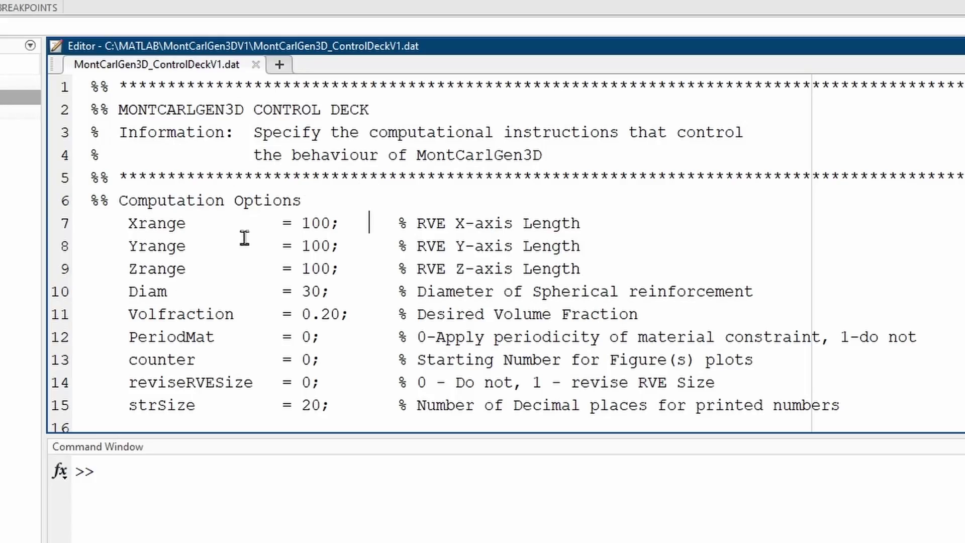
drag(128, 223, 586, 263)
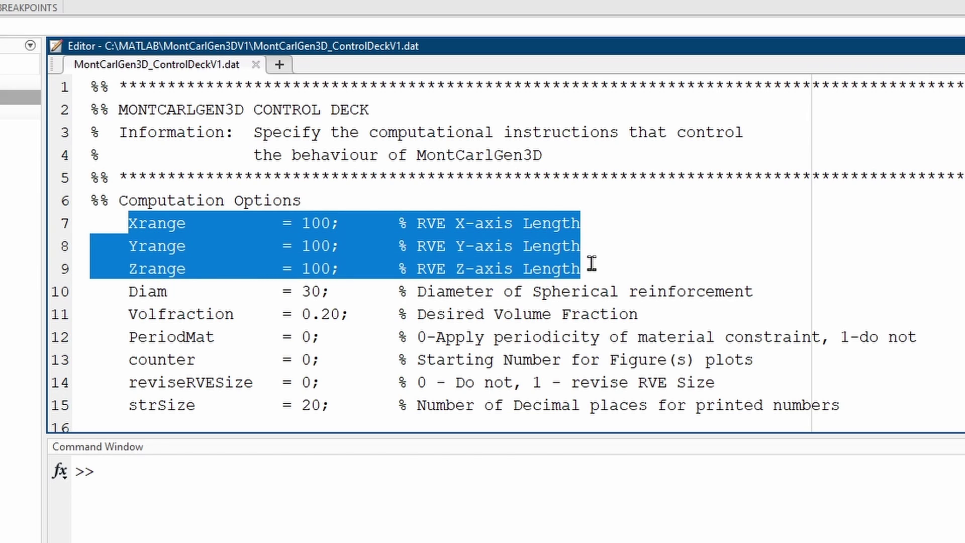
click(359, 291)
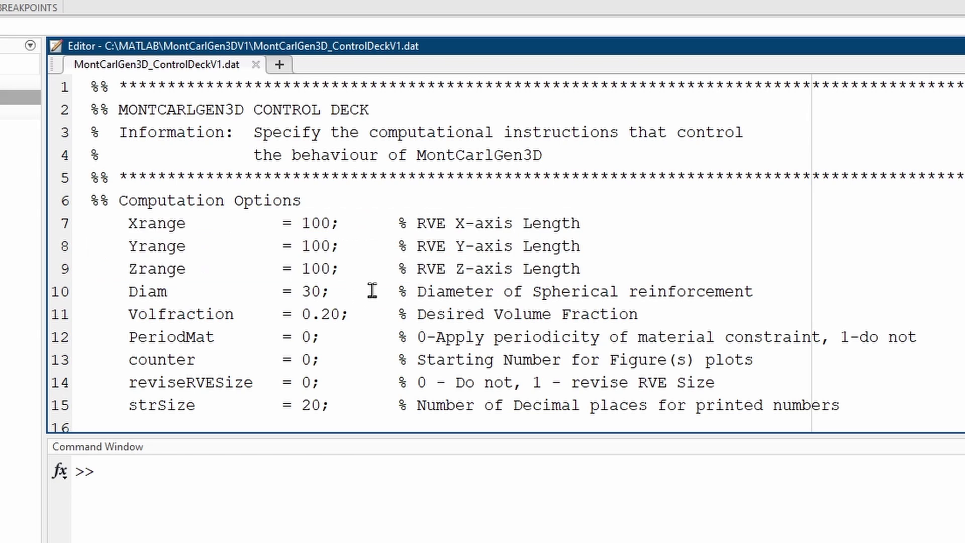
click(357, 313)
- Close the control deck and run MontCarlGen3DV1.p to generate the 100×100×100 RVE with 0.2 volume fraction
click(256, 64)
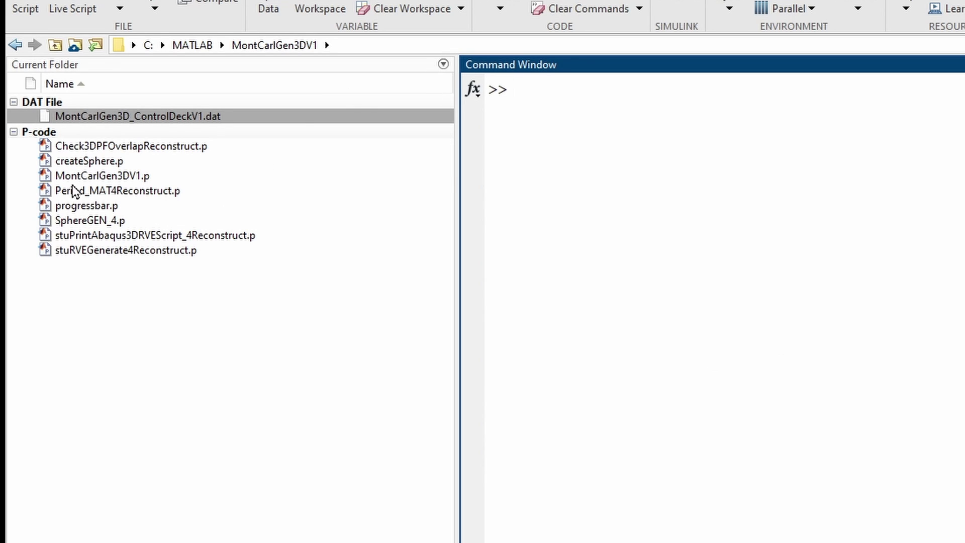
right_click(92, 164)
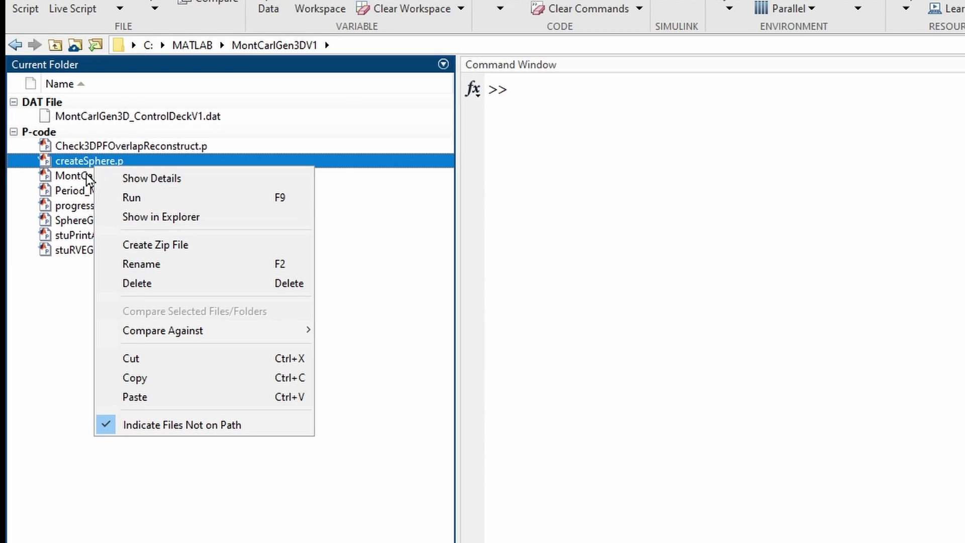
click(71, 176)
right_click(72, 177)
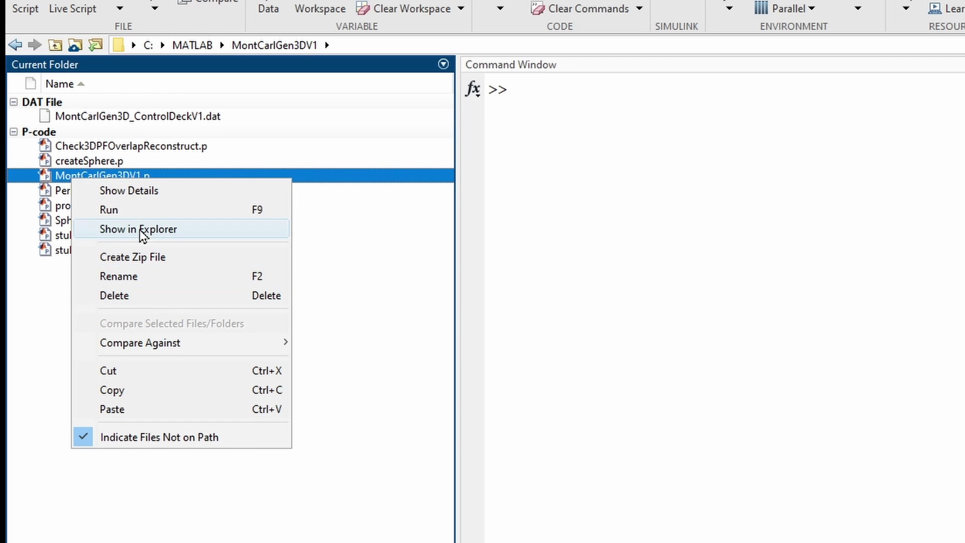
click(147, 211)
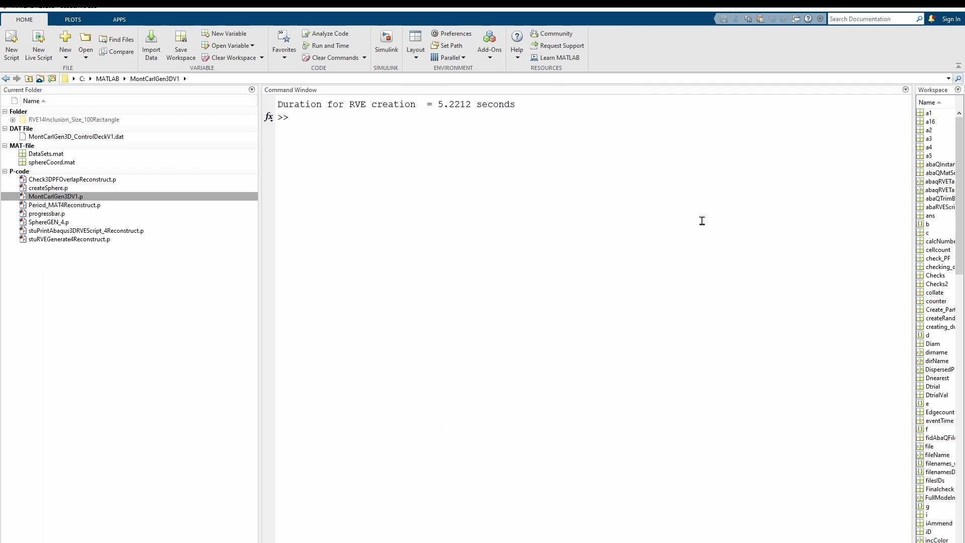
- Dismiss the RVE figure and clear the Command Window with clc
click(648, 202)
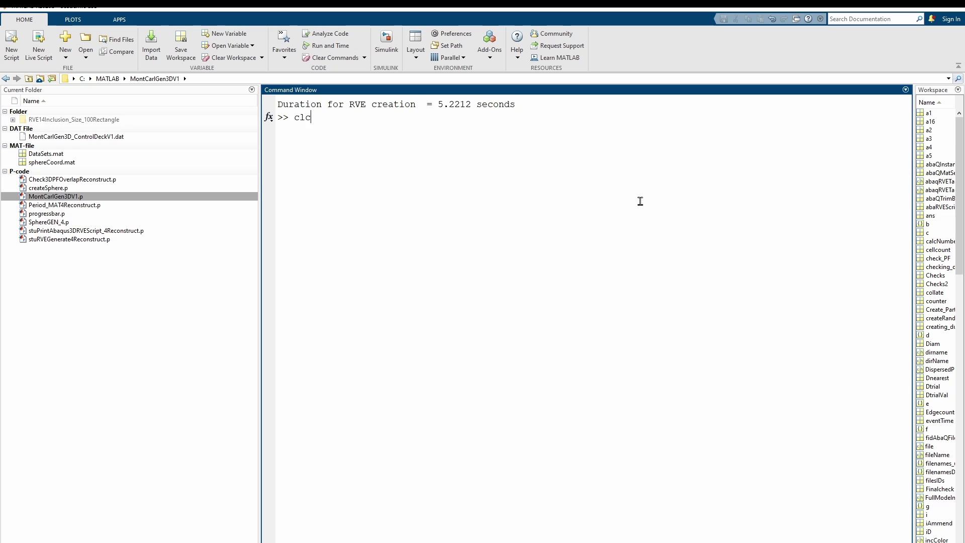
text(clc)
key(Return)
- Browse into RVE14Inclusion_Size_100Rectangle > _01 > AbaQSimulation and open the generated RVE14Inclusion_Size_100Rectangle_1.py script
double_click(58, 120)
double_click(86, 122)
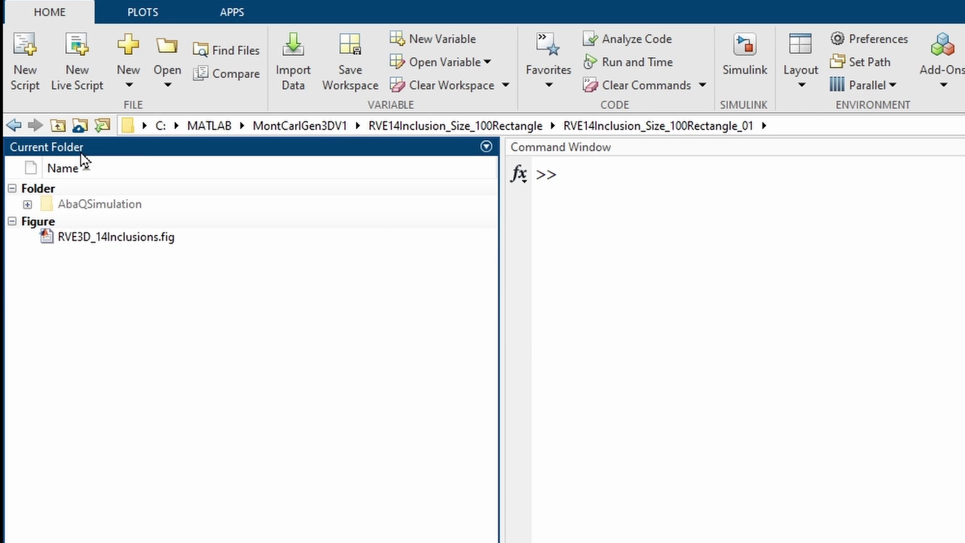
double_click(111, 204)
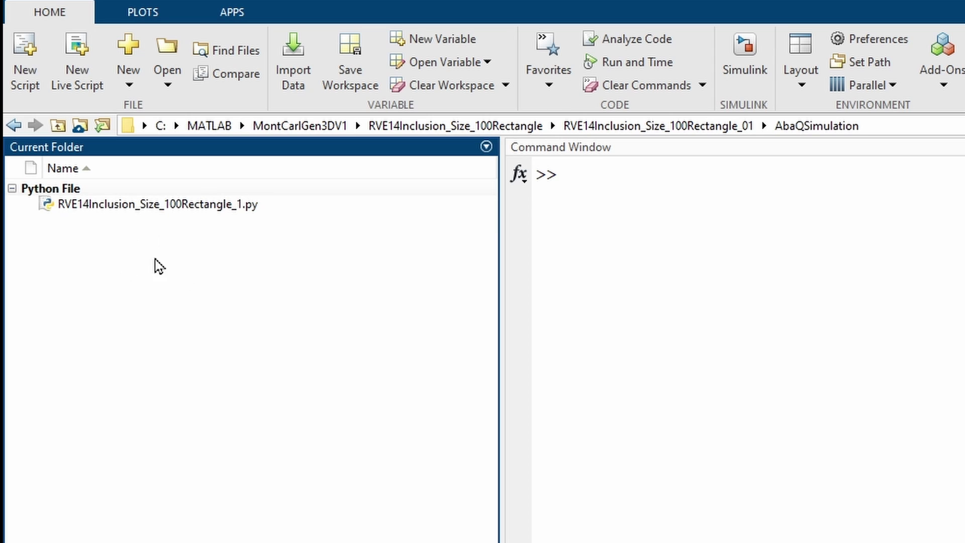
right_click(110, 205)
click(377, 341)
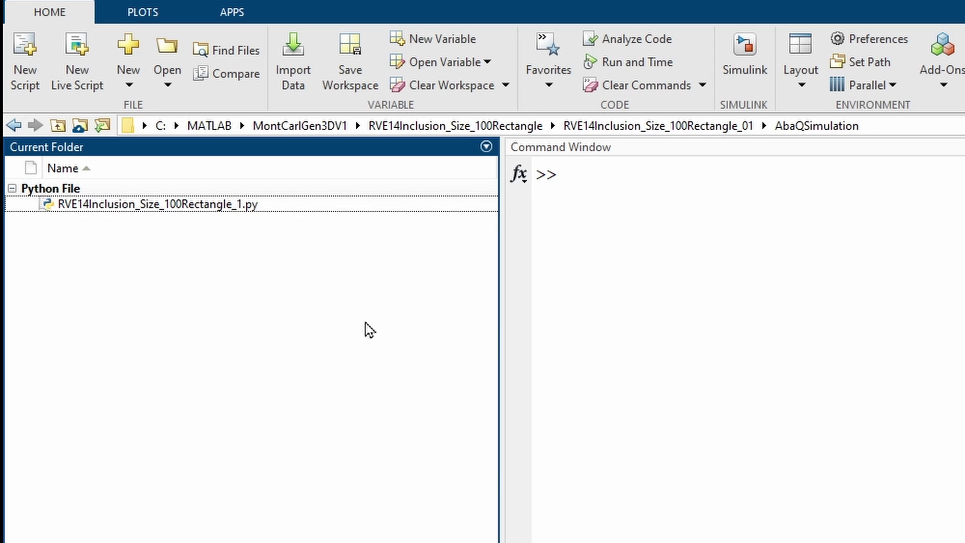
- Select the entire 14-voids Abaqus Python script in Notepad++ for copying
click(58, 125)
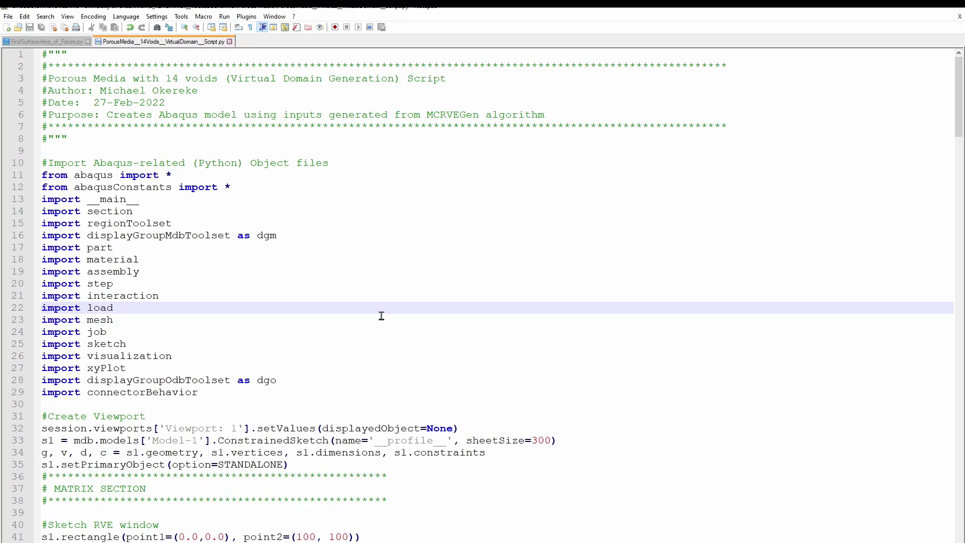
scroll(413, 401, down, 11)
scroll(420, 399, up, 11)
key(ctrl+a)
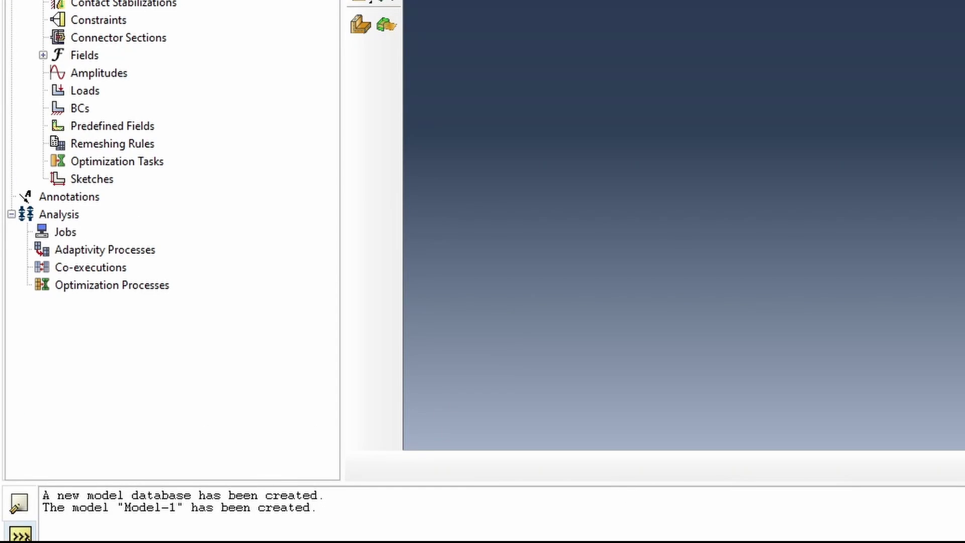
- Paste the RVE script into the Abaqus Python command line and colour the model by Materials
click(21, 534)
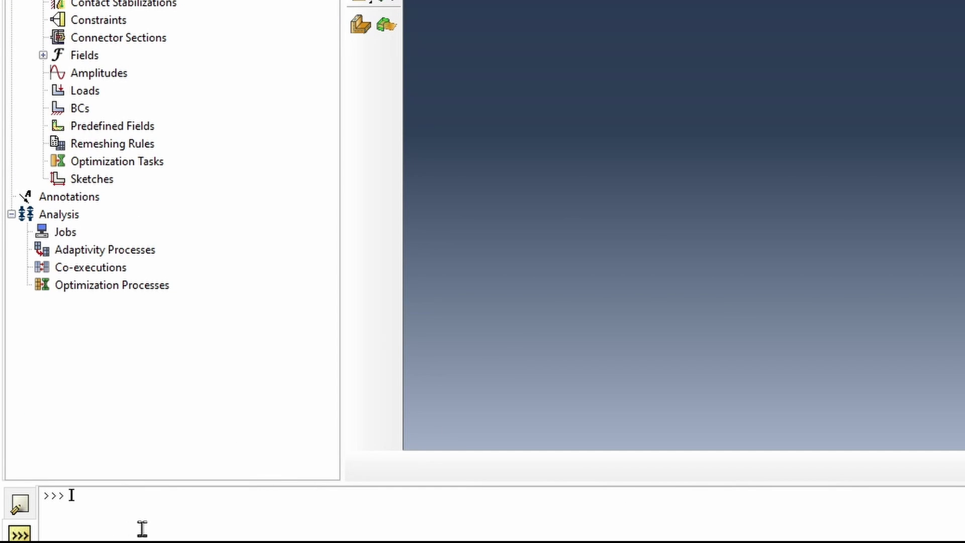
key(ctrl+v)
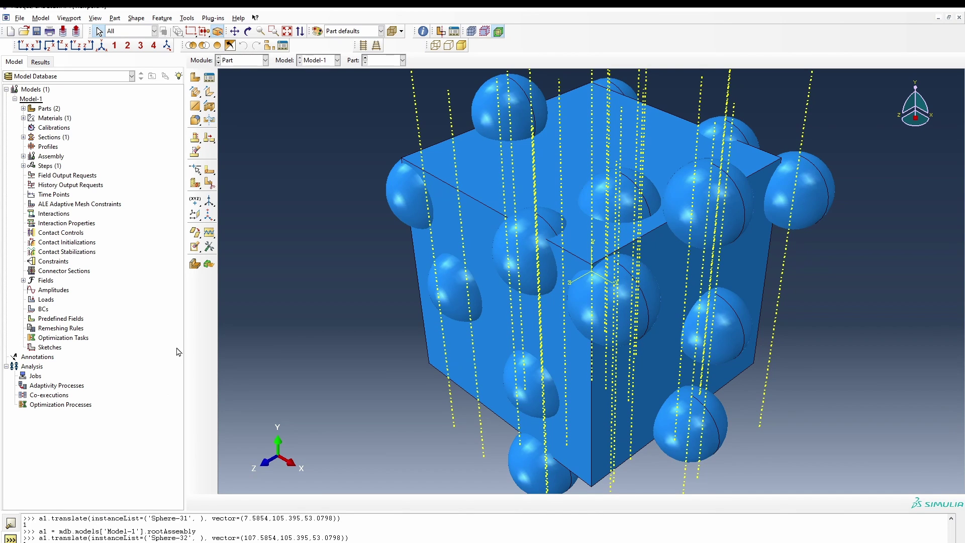
click(332, 31)
click(347, 50)
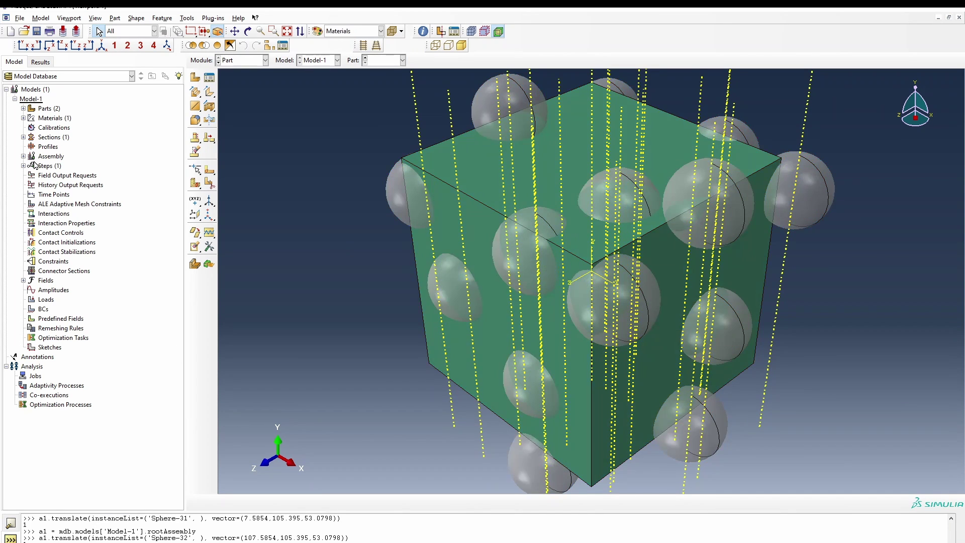
- Expand Assembly > Instances in the model tree and select Sphere-1 through Sphere-33
click(23, 157)
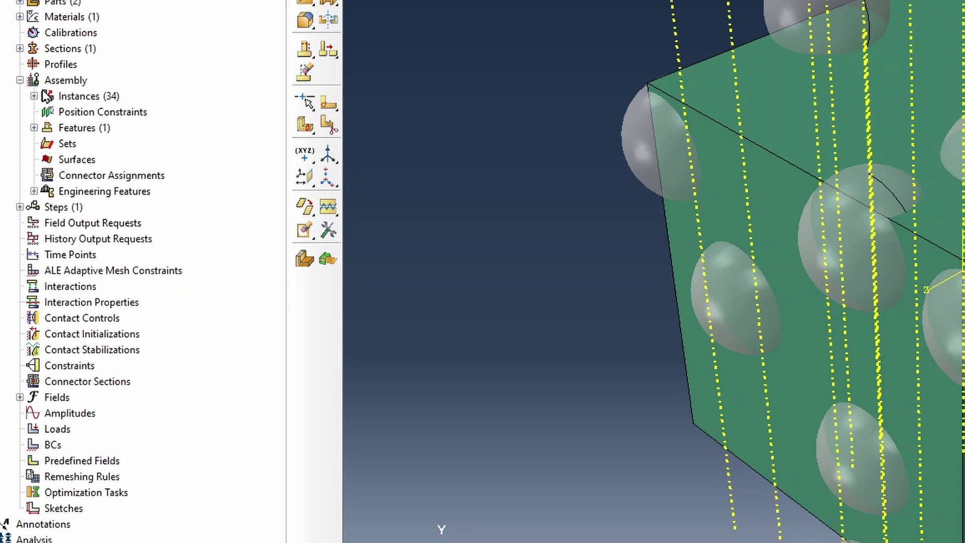
click(33, 96)
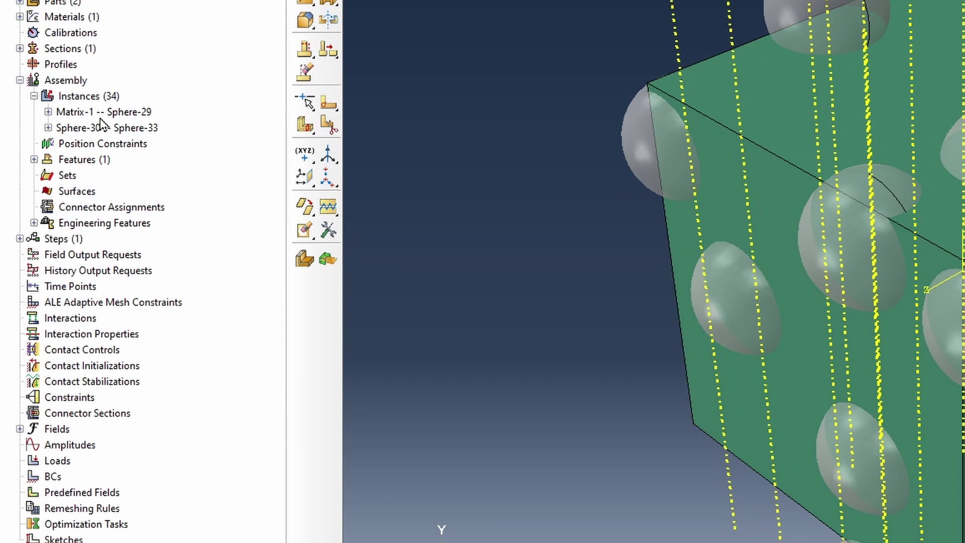
click(49, 113)
scroll(81, 375, down, 5)
click(49, 367)
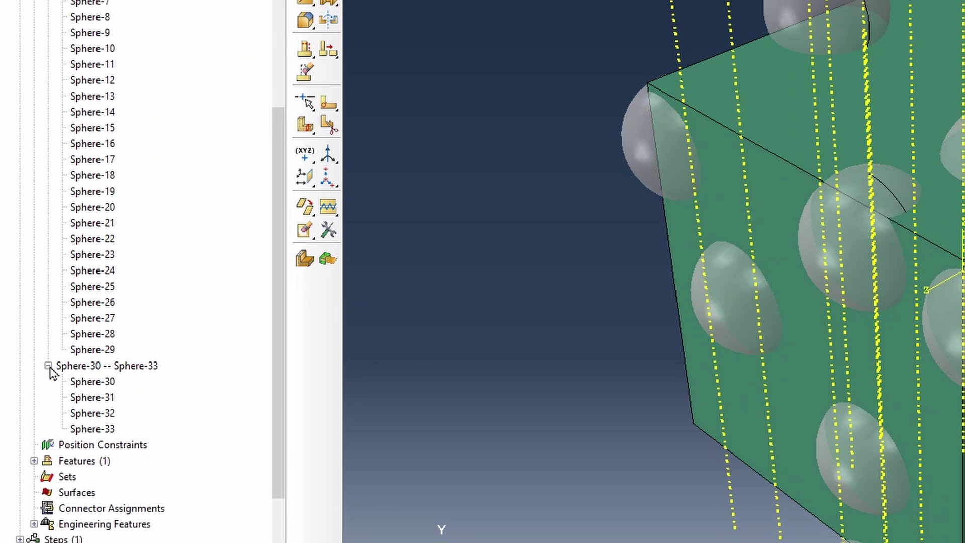
click(80, 431)
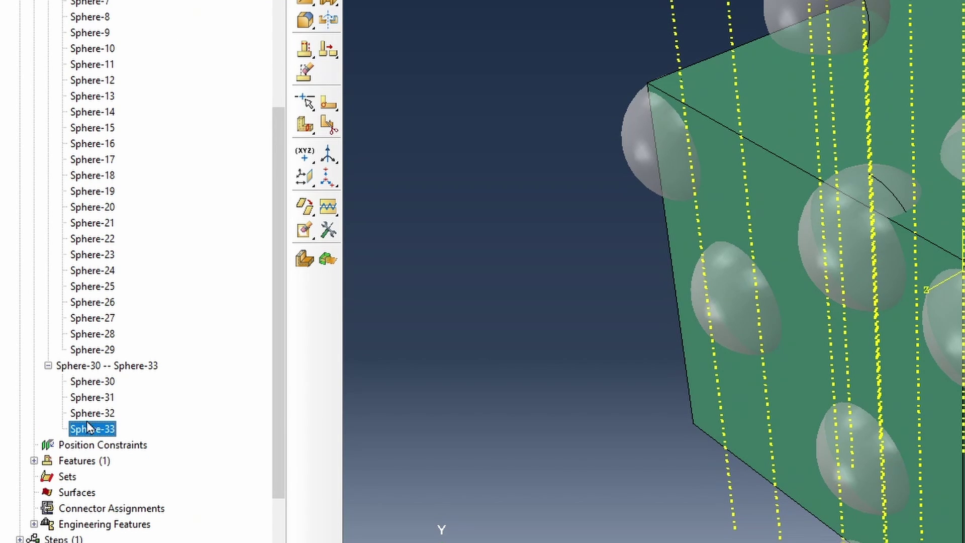
scroll(94, 201, up, 2)
shift+click(83, 3)
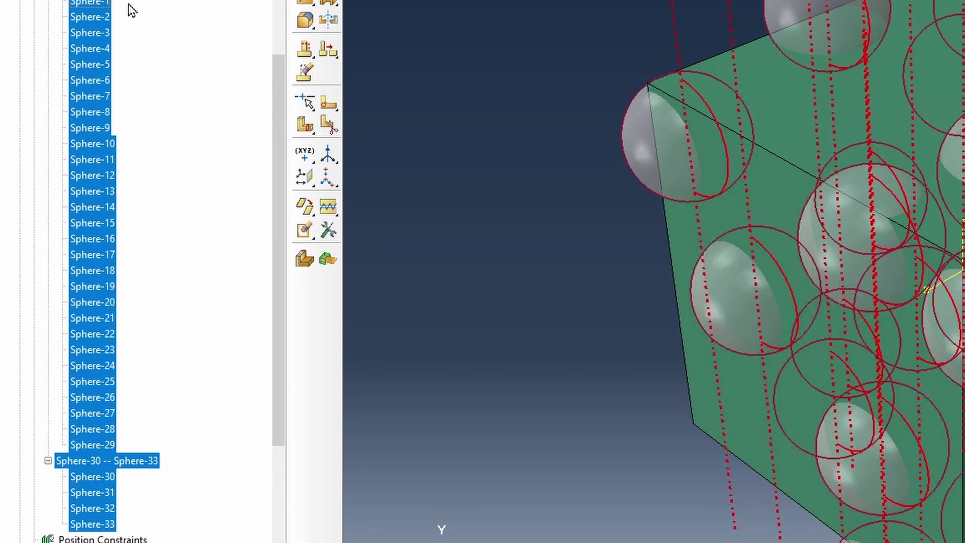
click(263, 86)
- In the Assembly module, start Merge/Cut Instances with the merged part named VoidsOnly
click(255, 140)
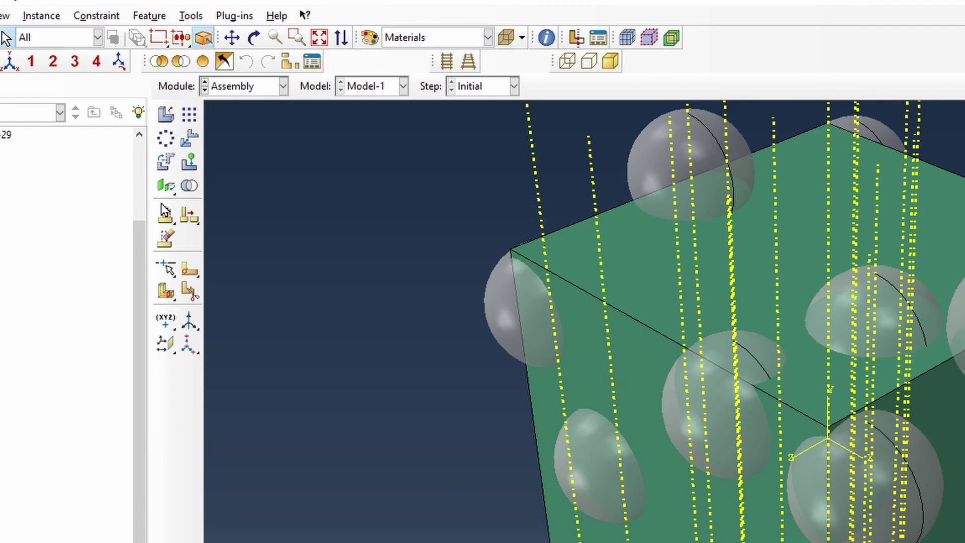
click(189, 185)
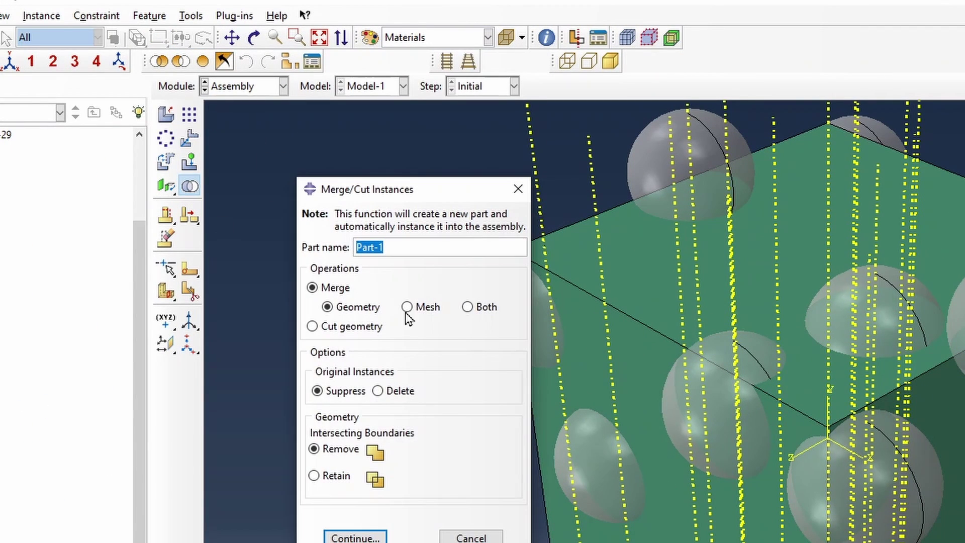
text(VoidsOnly)
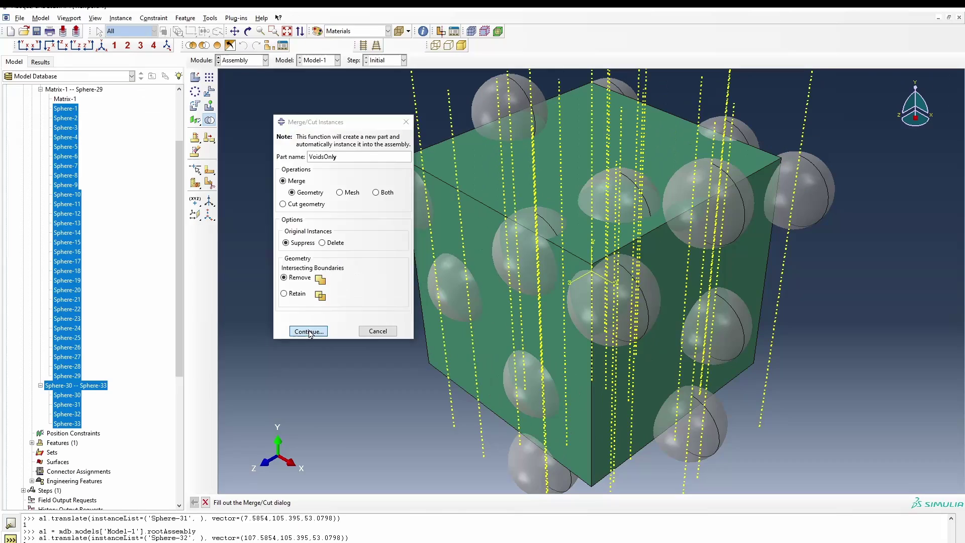
click(355, 538)
- Pick Sphere-1 to Sphere-33 from the instance list as the instances to merge
click(883, 503)
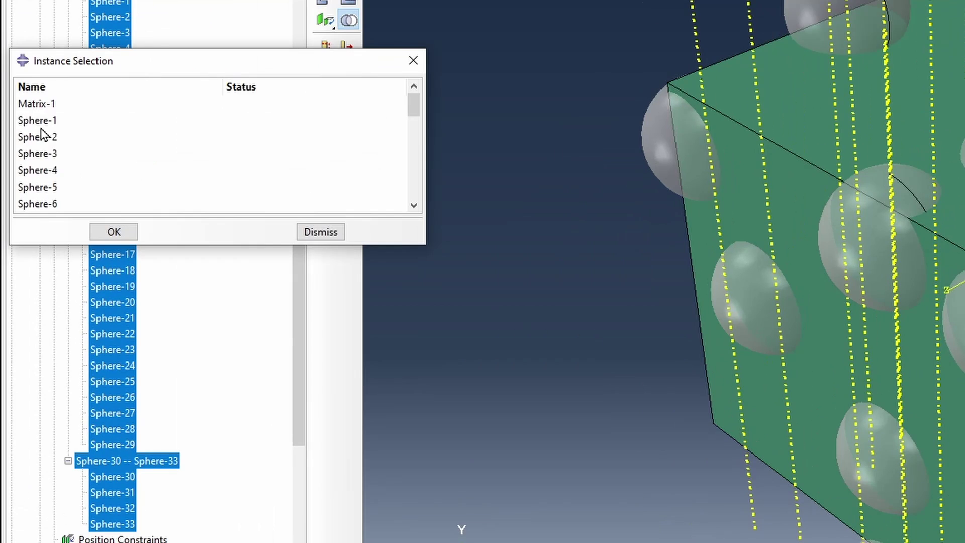
click(41, 126)
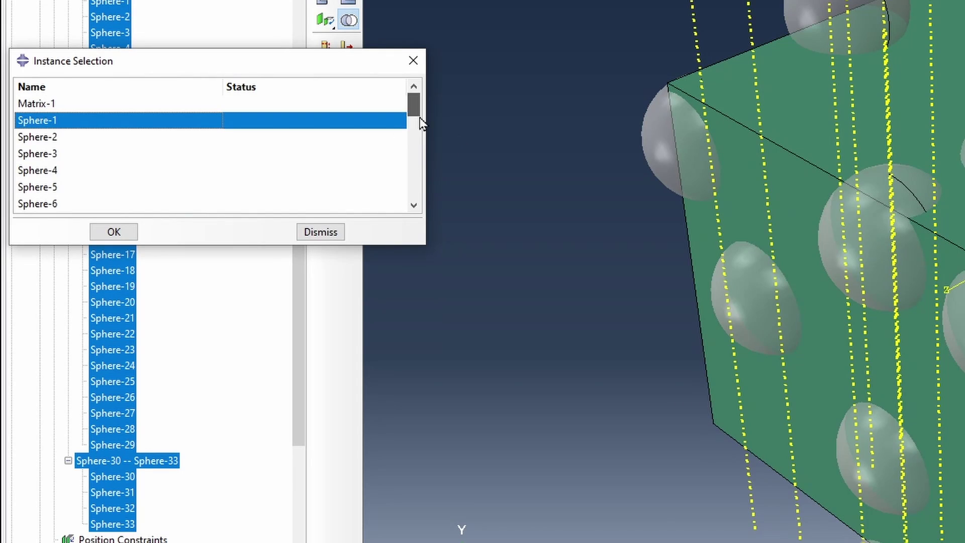
drag(415, 103, 424, 210)
shift+click(48, 205)
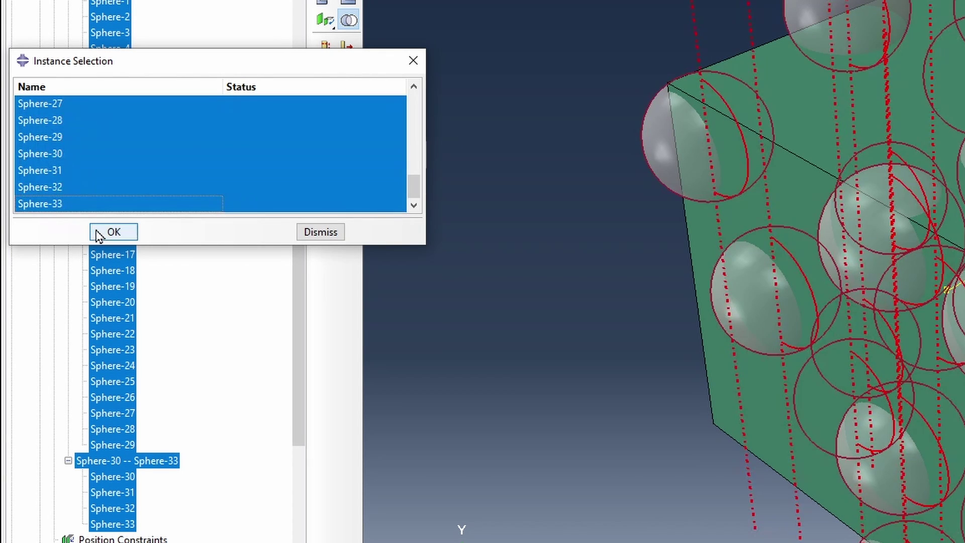
click(100, 232)
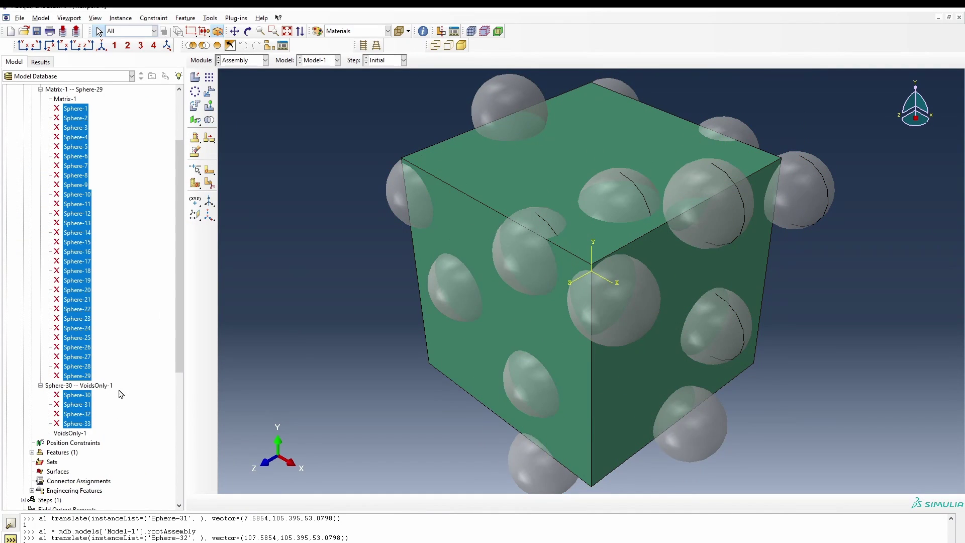
- Select the new VoidsOnly-1 instance in the model tree and reopen Merge/Cut Instances
scroll(120, 394, up, 3)
scroll(89, 393, down, 8)
scroll(88, 392, down, 2)
click(70, 252)
scroll(159, 322, up, 5)
scroll(160, 322, up, 4)
click(210, 120)
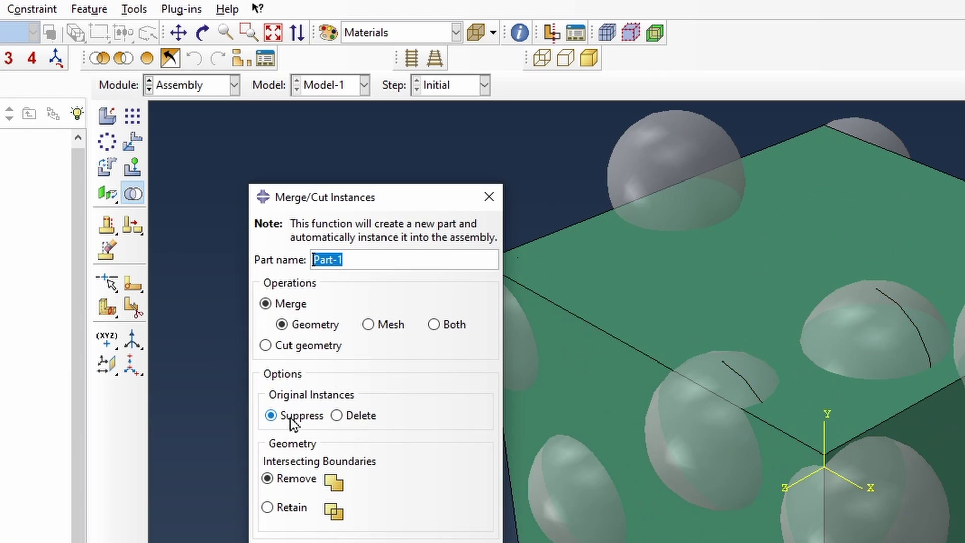
- Create part VoidedAlum by cutting Matrix-1 with the VoidsOnly-1 instance using Cut geometry
text(VoidedAlum)
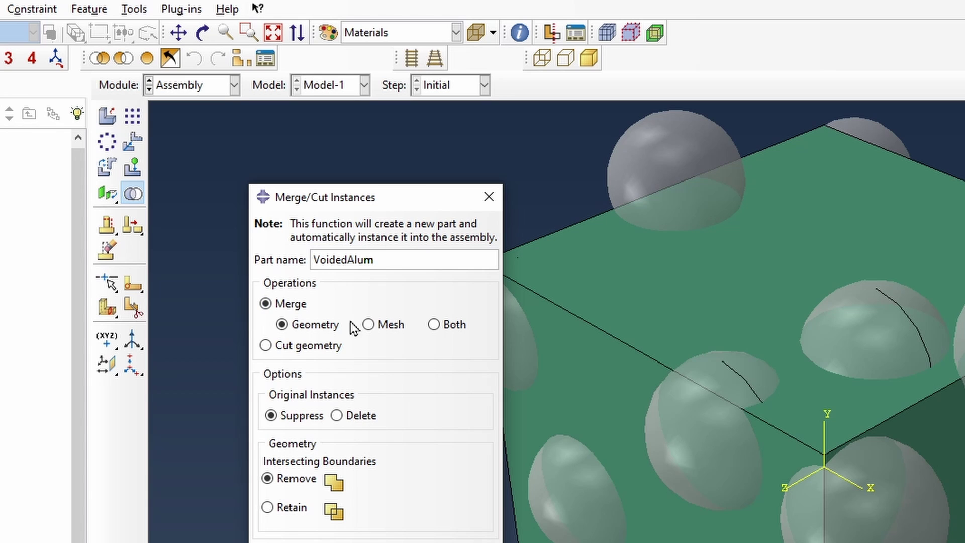
click(301, 347)
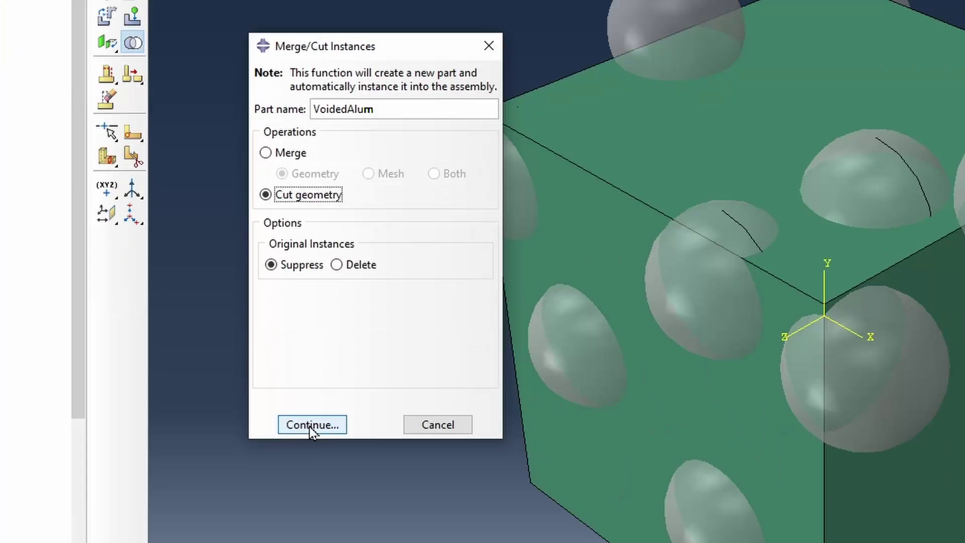
click(312, 428)
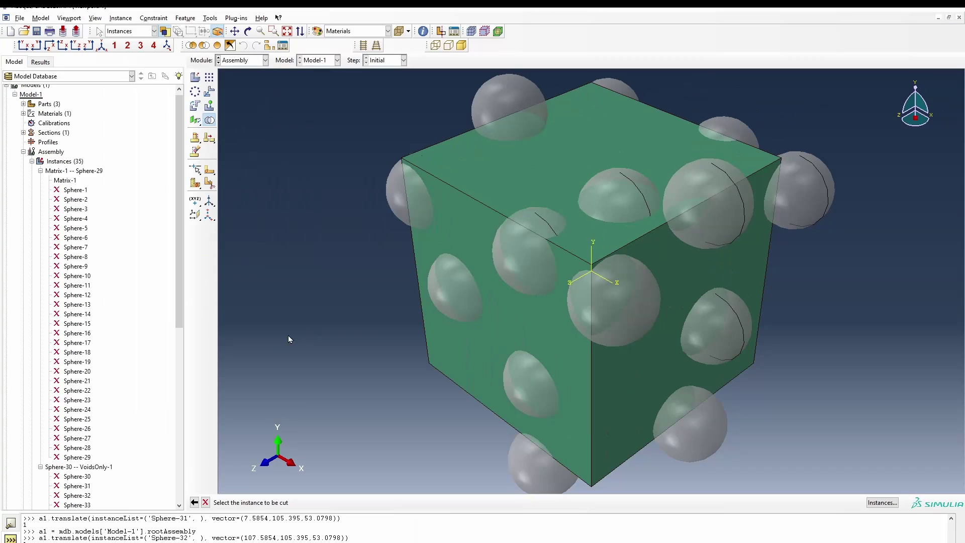
click(435, 382)
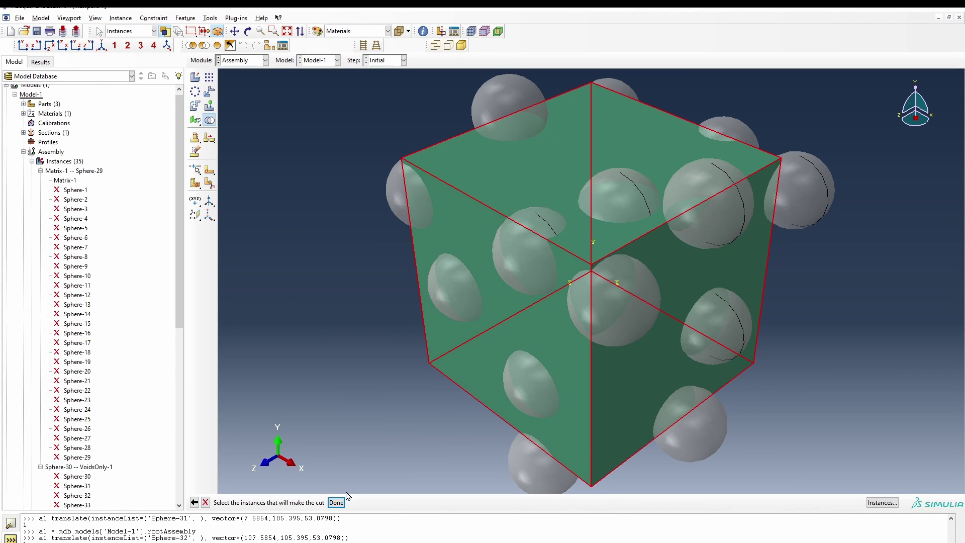
click(882, 503)
scroll(65, 194, down, 1)
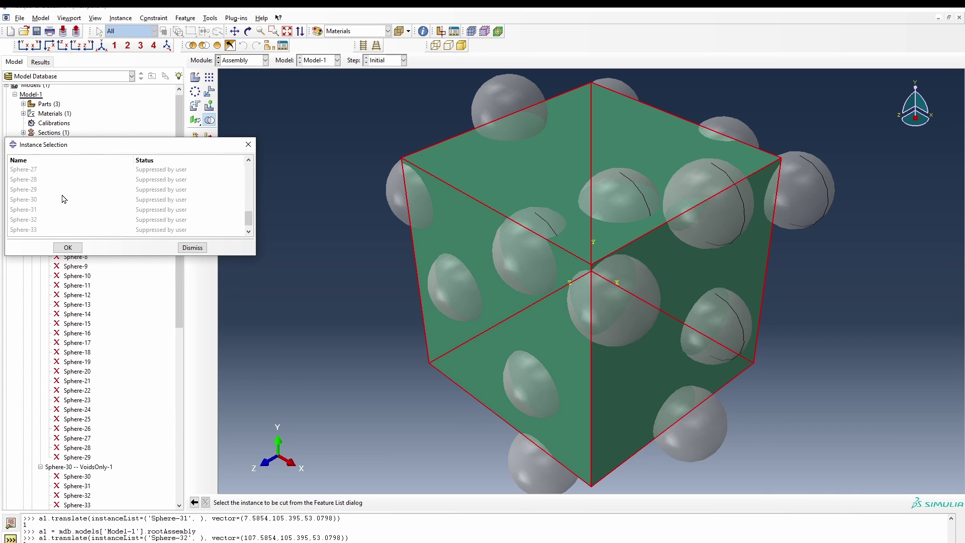
click(31, 231)
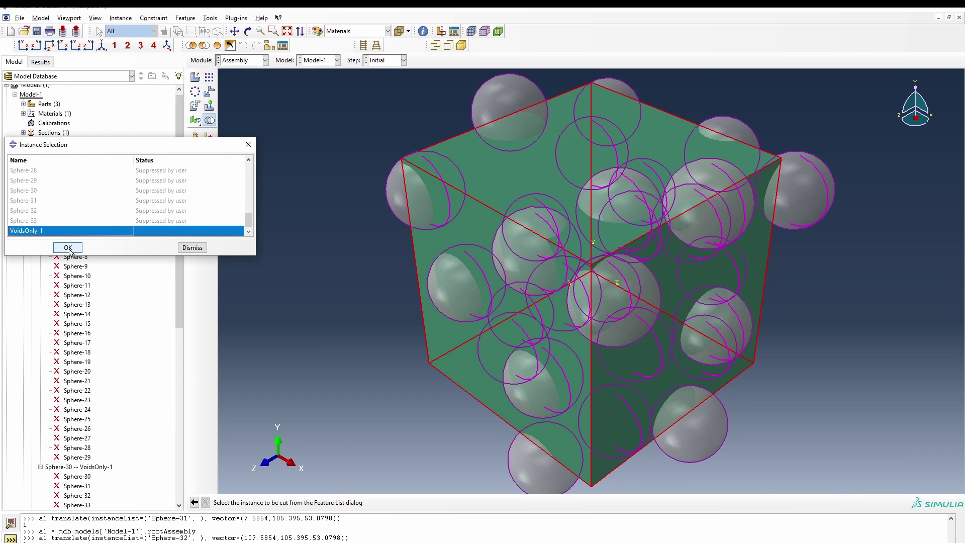
click(68, 248)
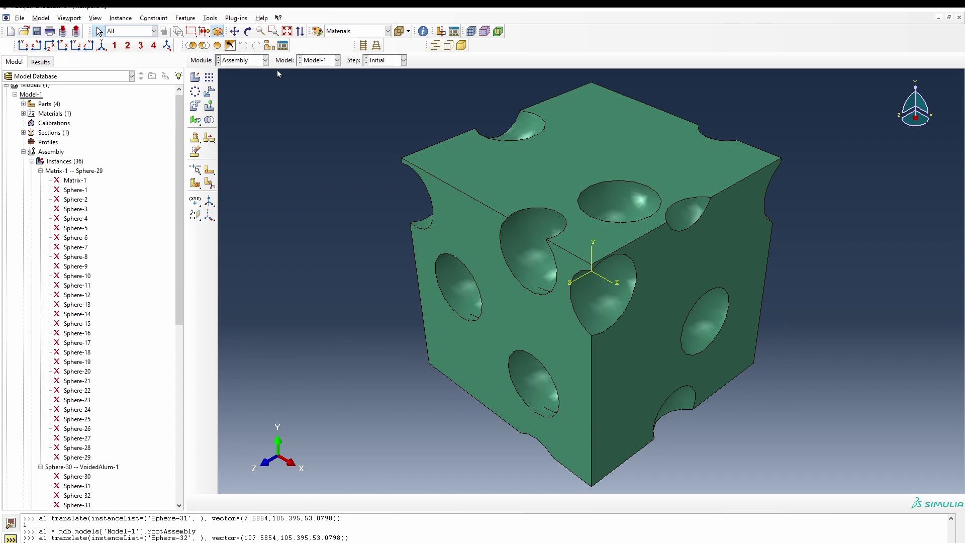
- Orbit the voided cube under Surfaces colouring, then restore Parts colouring and collapse Assembly
click(248, 31)
drag(578, 282, 503, 131)
click(388, 31)
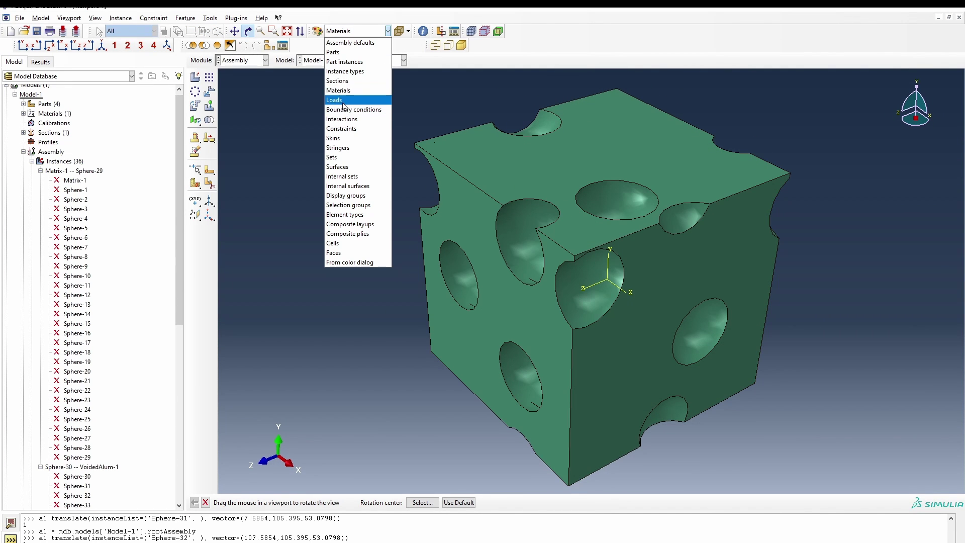
click(345, 166)
drag(574, 285, 472, 233)
click(388, 31)
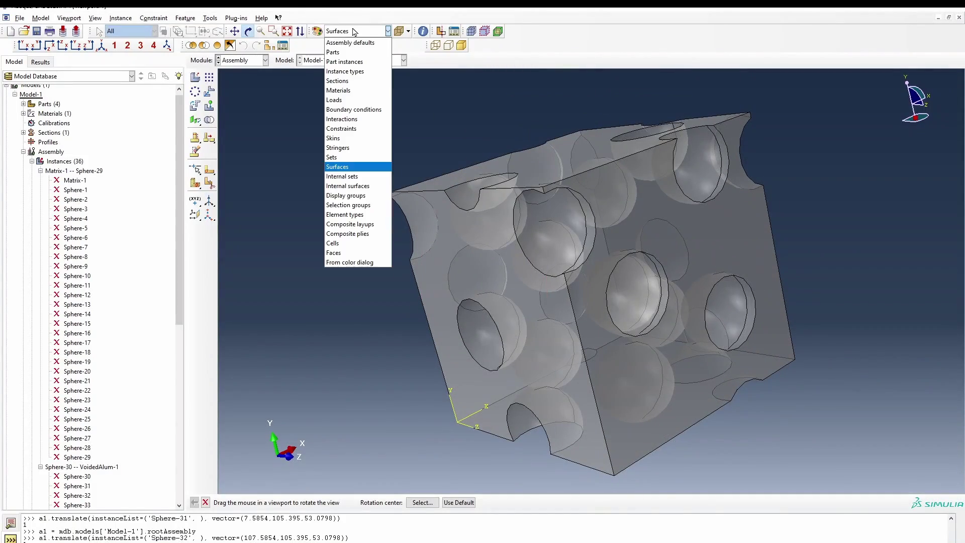
click(345, 54)
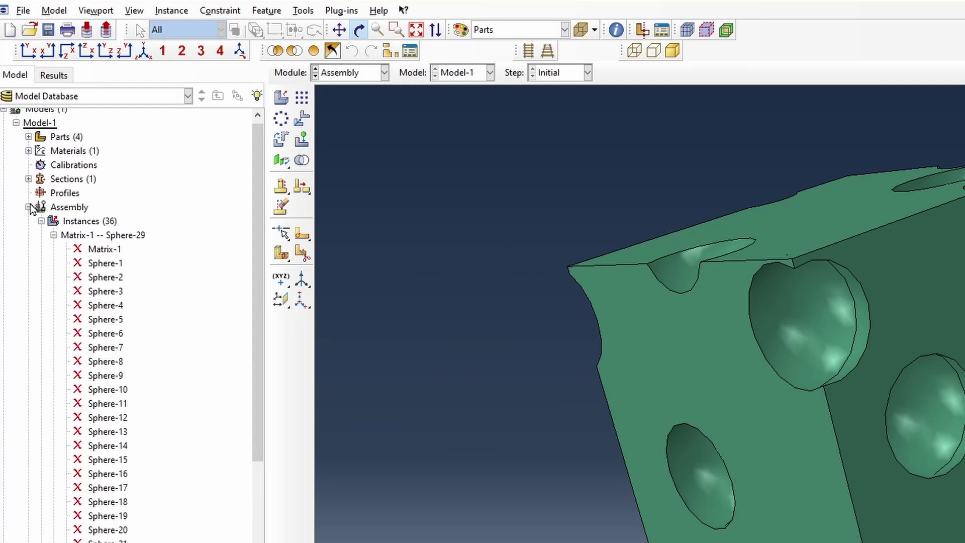
click(24, 151)
click(28, 143)
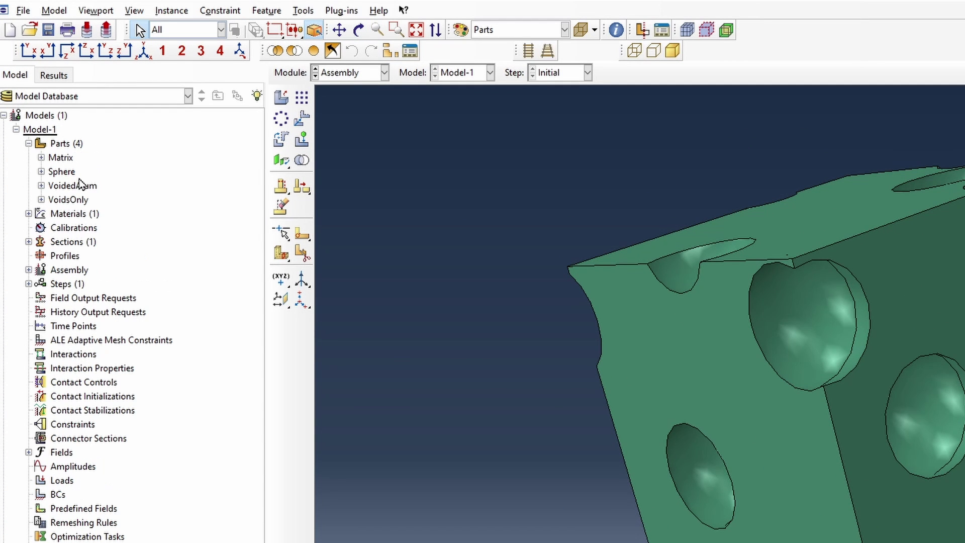
double_click(77, 186)
click(41, 186)
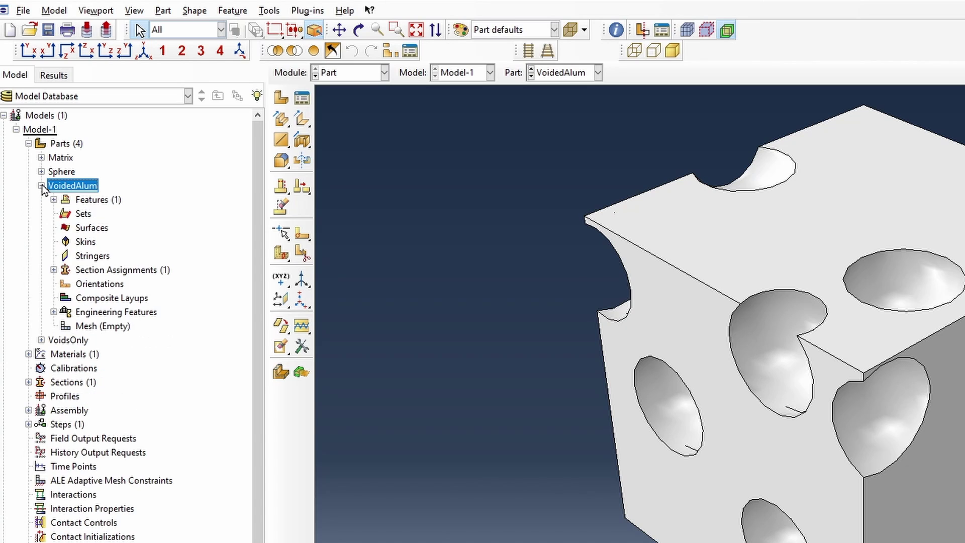
click(54, 270)
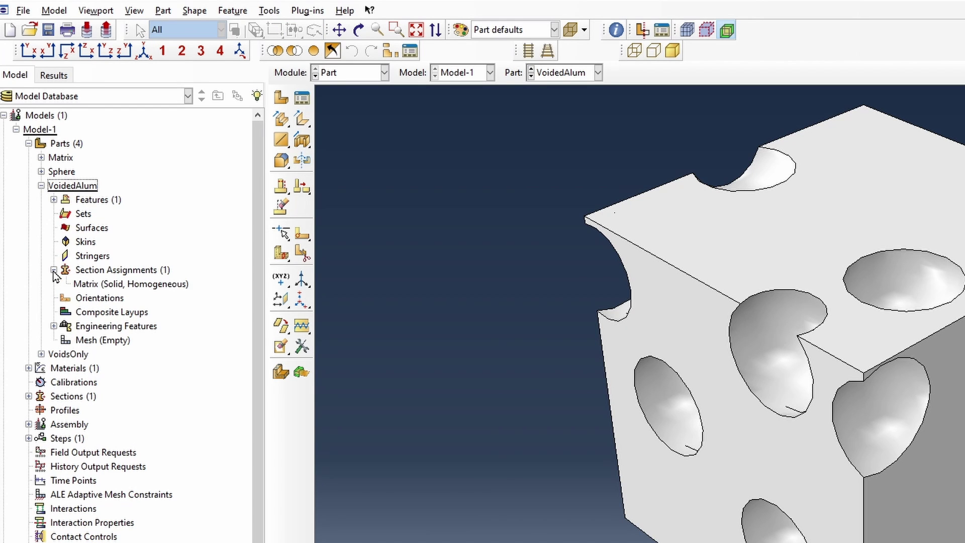
double_click(109, 285)
click(472, 350)
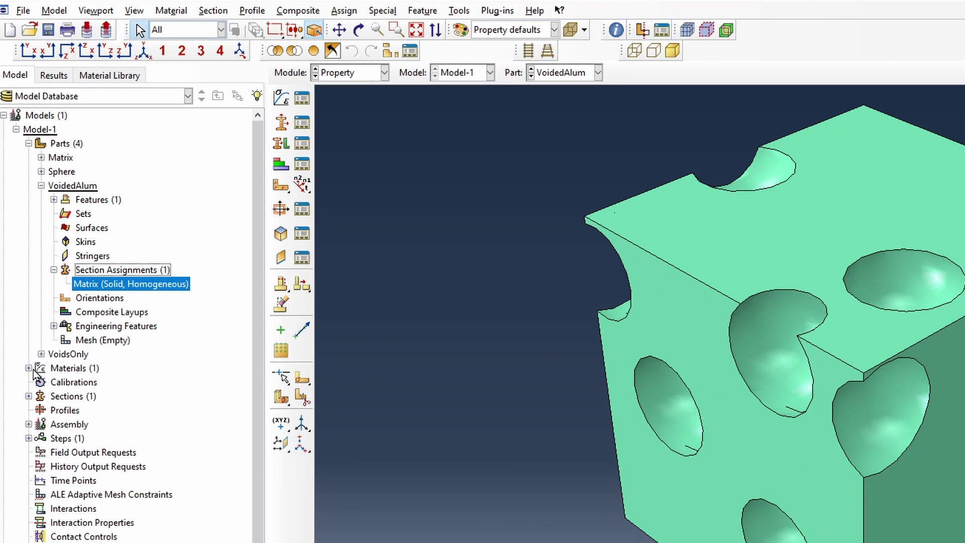
click(29, 368)
double_click(70, 382)
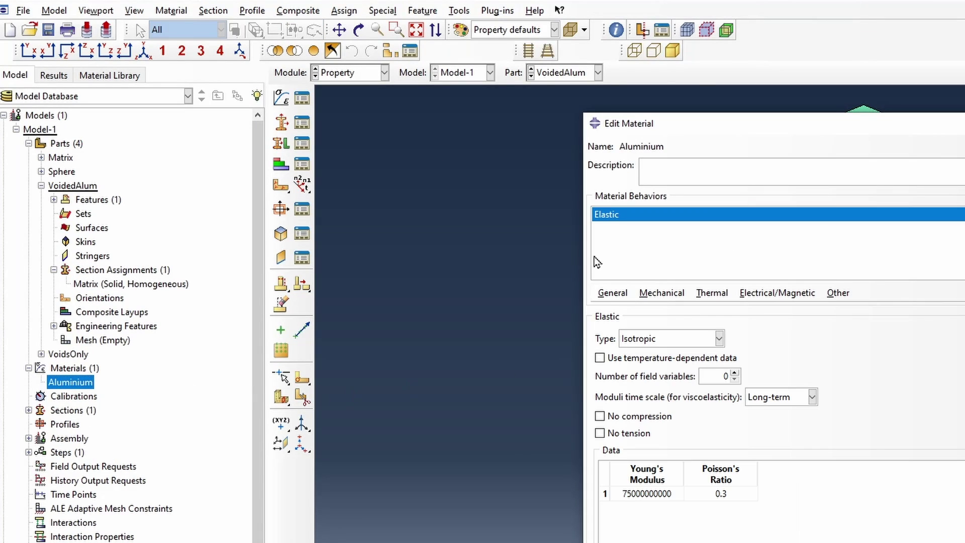
- Add Mechanical > Plasticity > Plastic to Aluminium with yield stress 250e6 at plastic strain 0.0
click(666, 297)
mouse_move(680, 318)
click(834, 333)
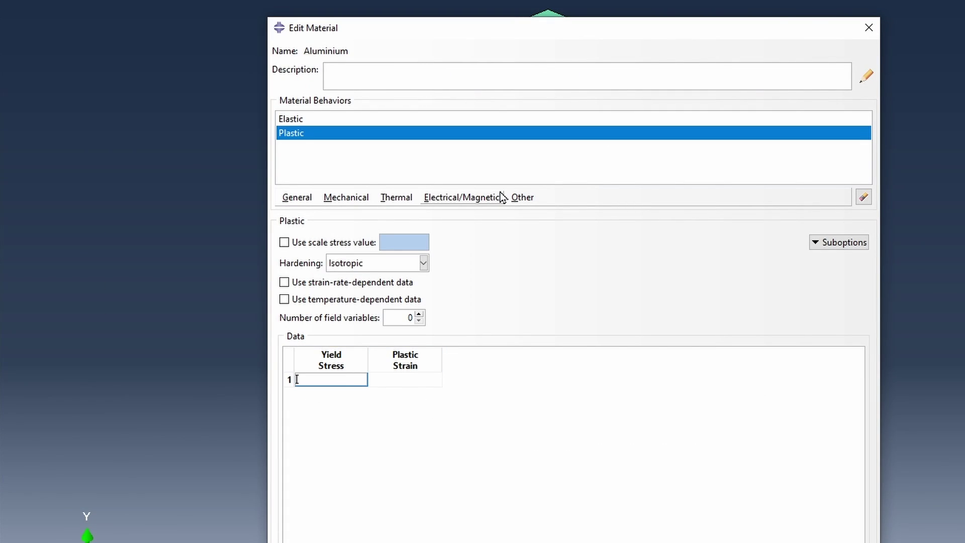
text(250e6)
key(Tab)
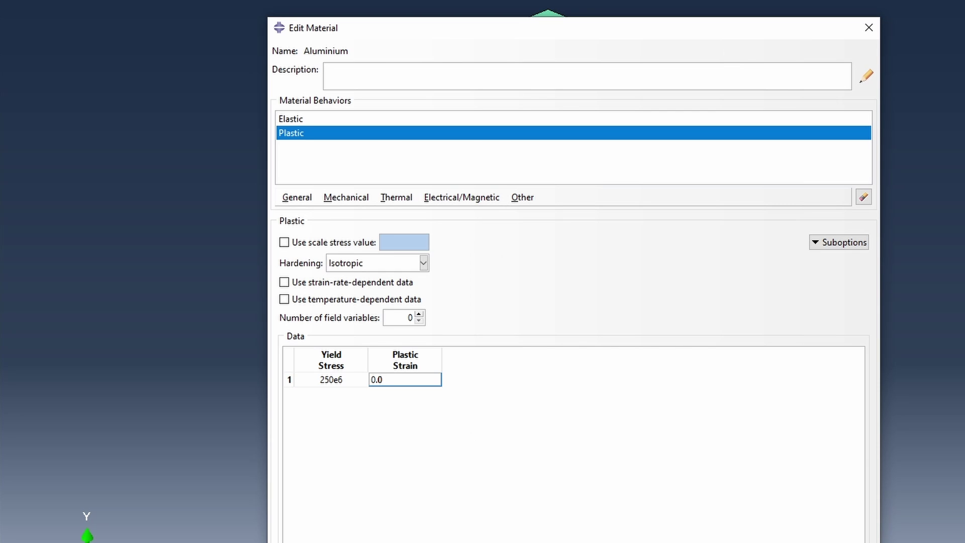
key(Return)
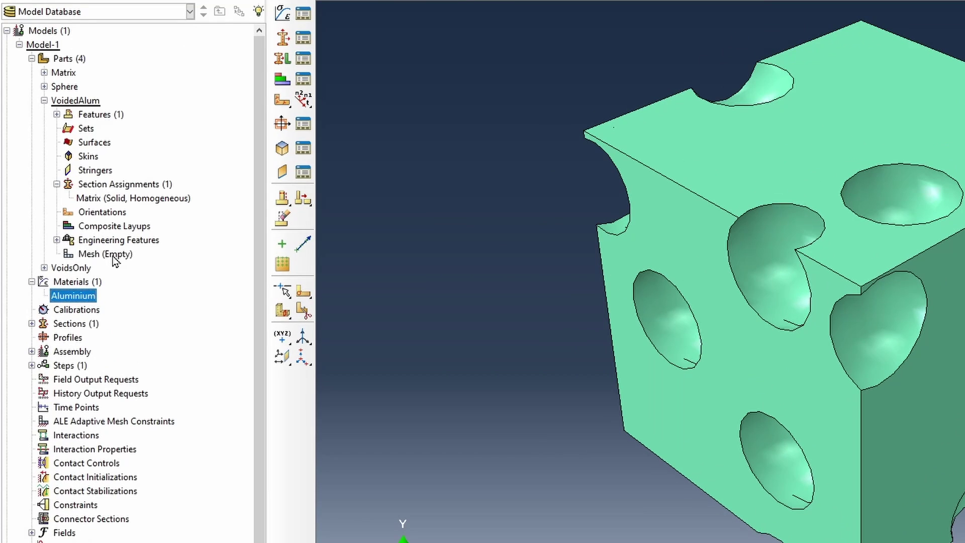
- Seed the VoidedAlum part with a global seed size of 7.2
double_click(73, 242)
click(207, 78)
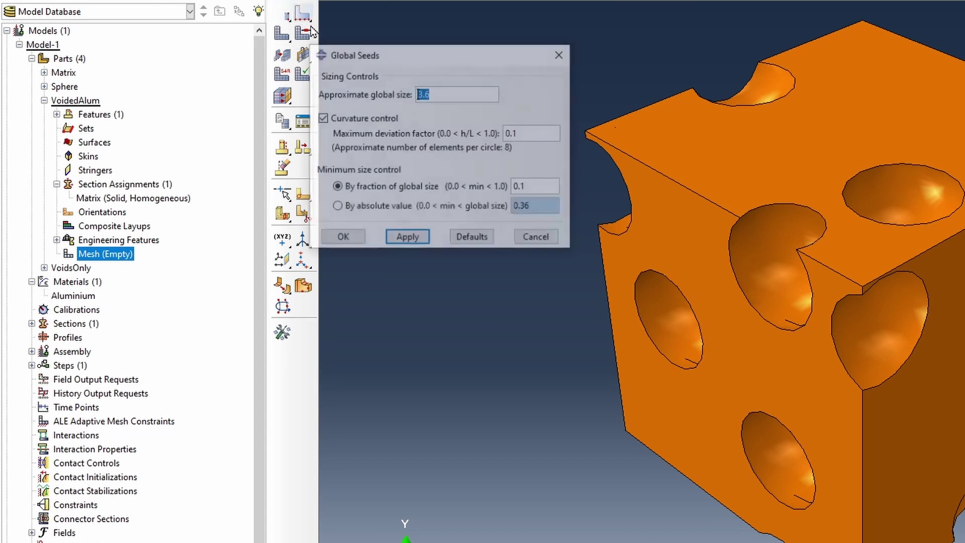
text(7.2)
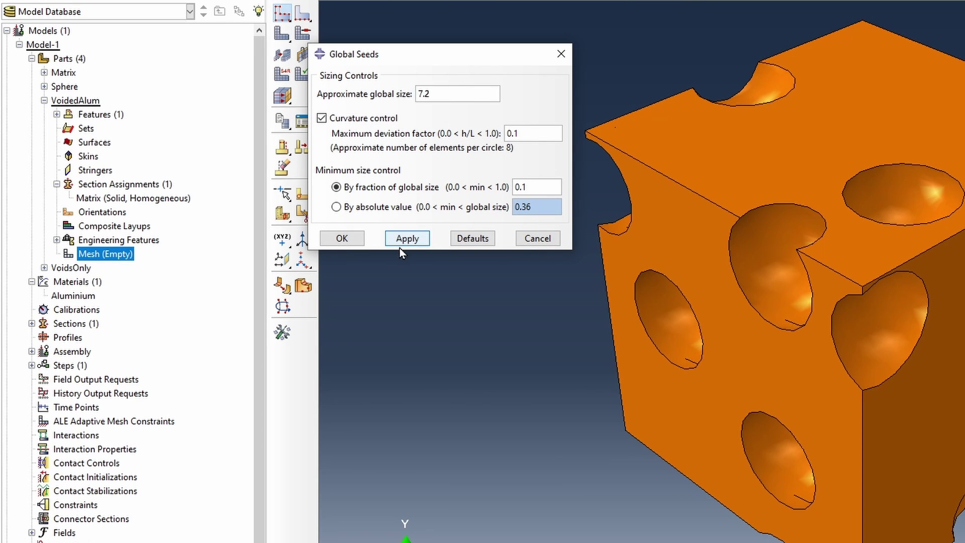
click(342, 239)
- Assign Tet element shape in the mesh controls and start meshing the part
click(302, 33)
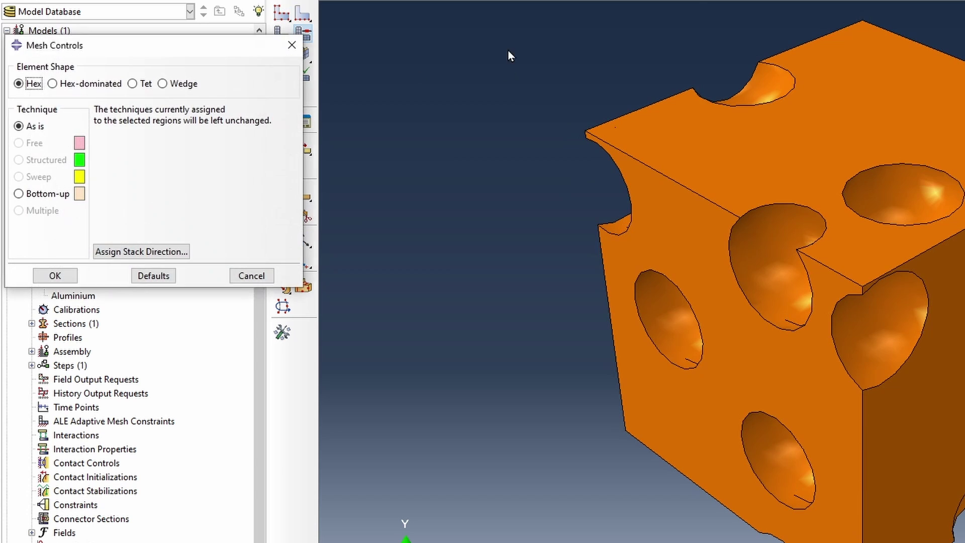
click(146, 85)
click(56, 275)
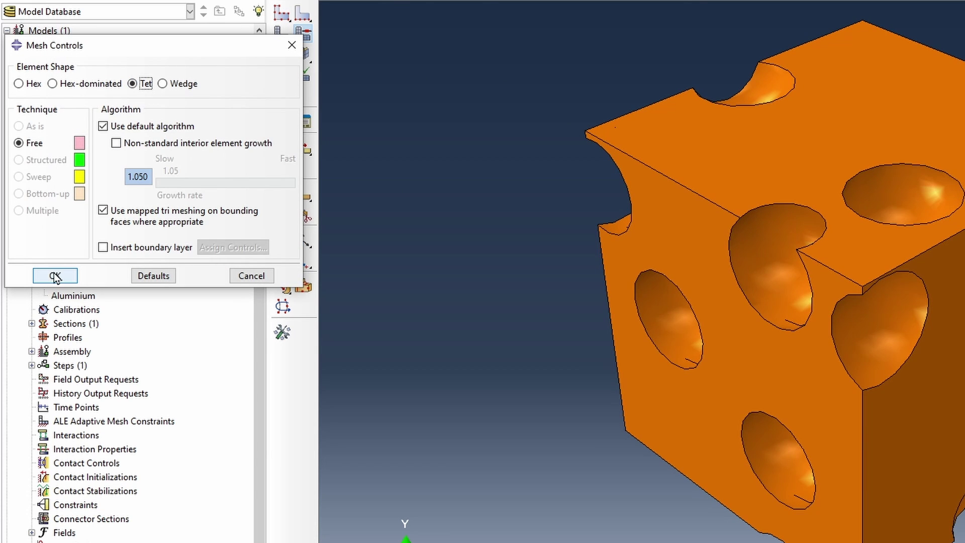
click(281, 33)
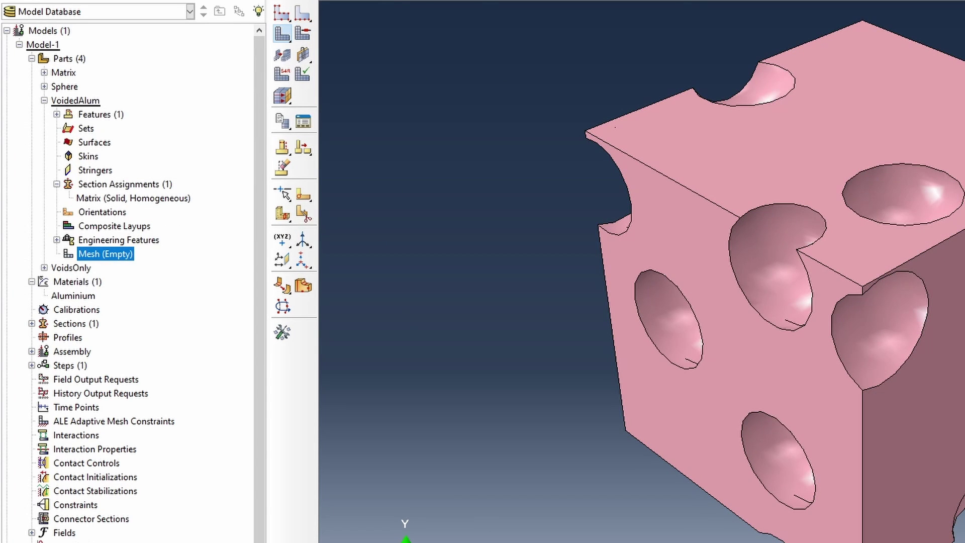